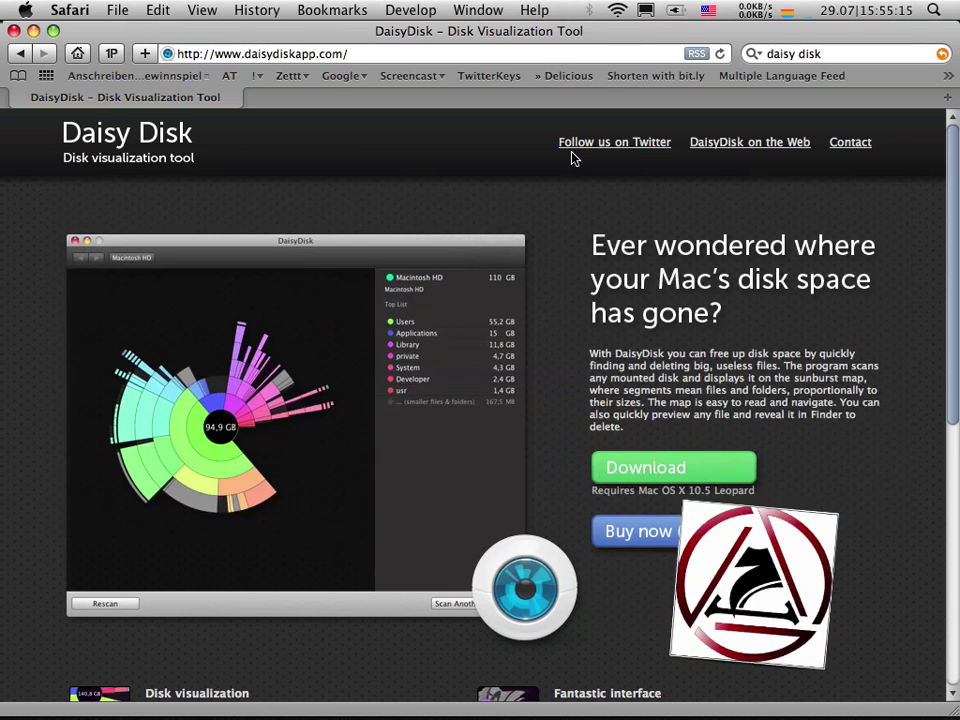
- Review the DaisyDisk website's address and feature descriptions, highlighting the phrase "sunburst visualization"
drag(244, 54, 374, 66)
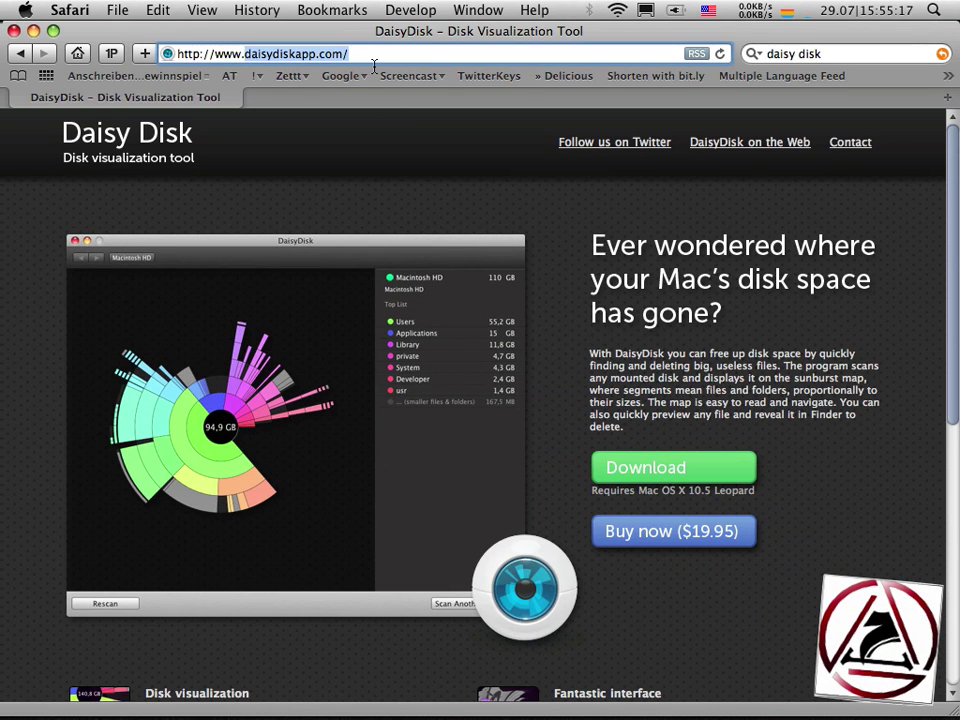
click(371, 144)
scroll(583, 302, down, 5)
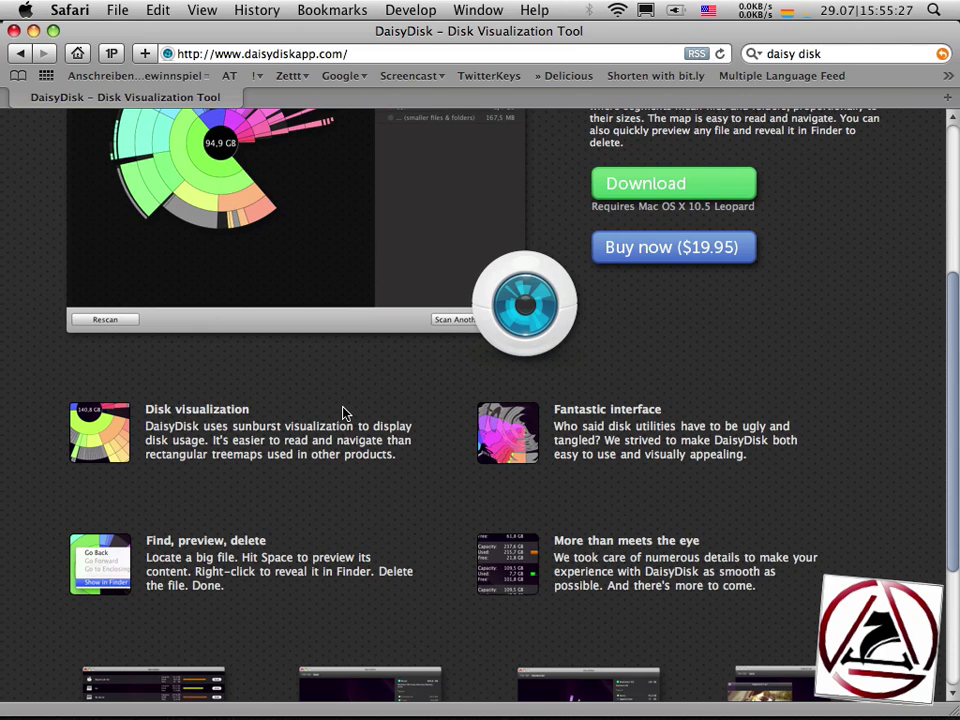
drag(232, 428, 354, 430)
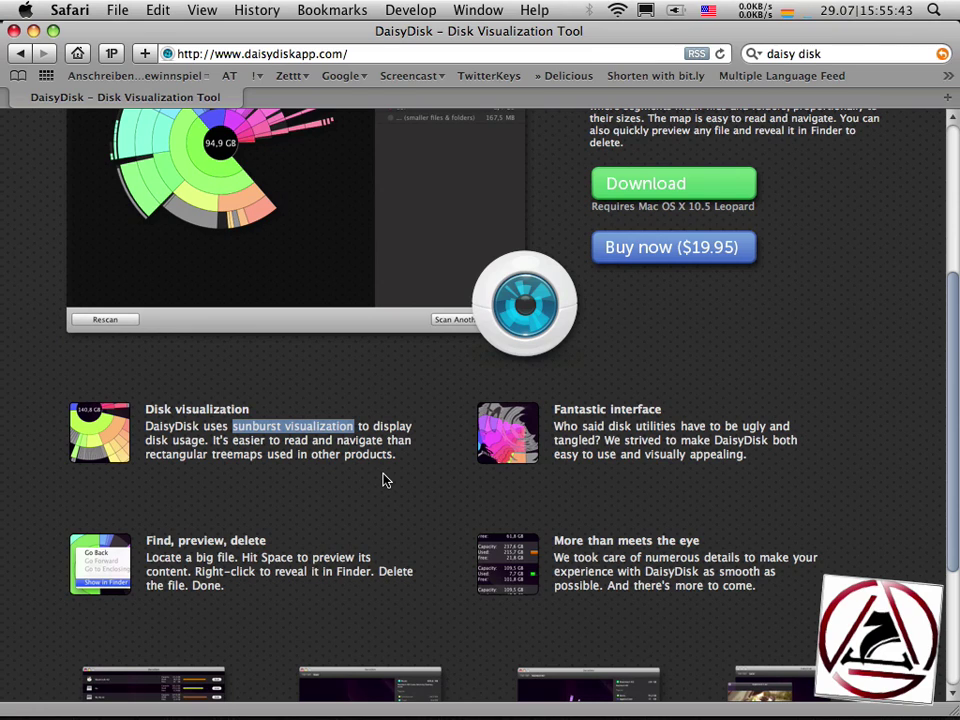
click(383, 480)
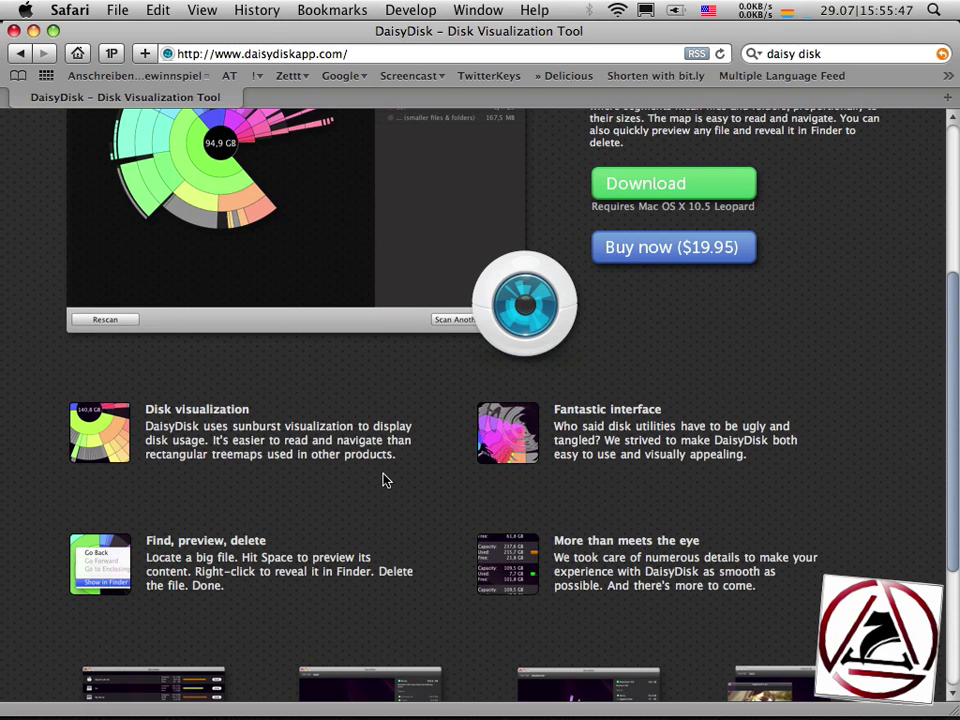
- Hide the browser and switch to the DaisyDisk window
key(super+h)
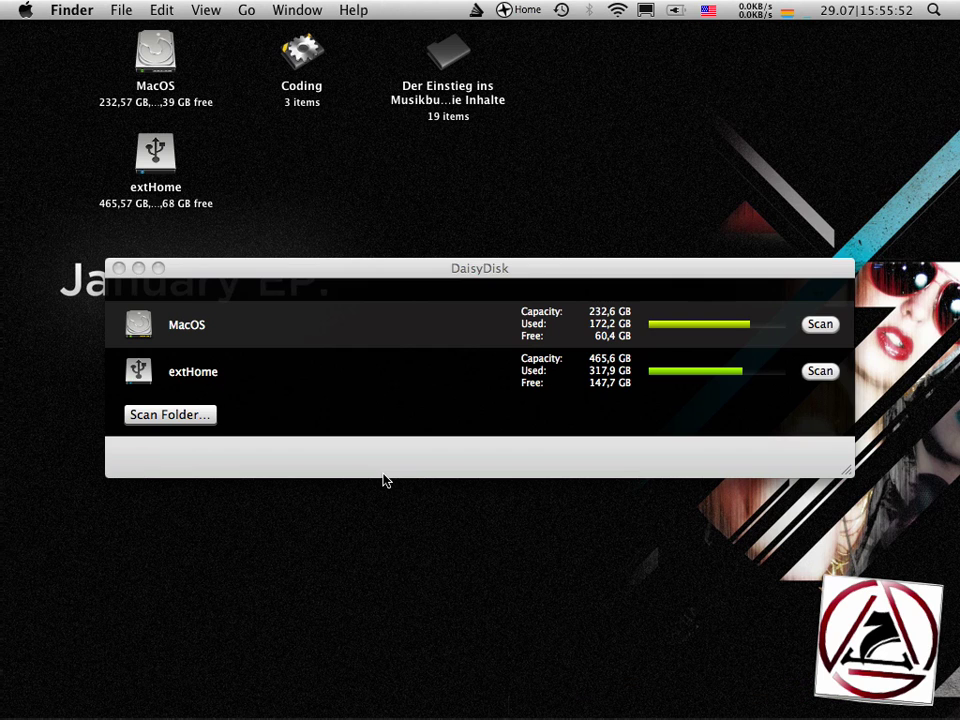
click(444, 370)
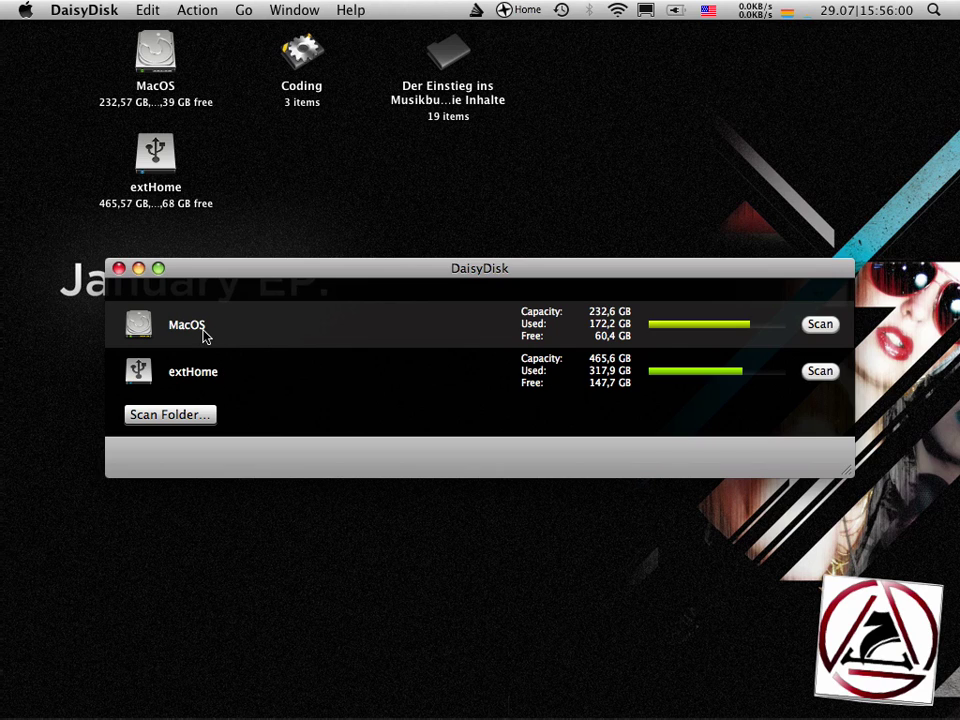
click(815, 327)
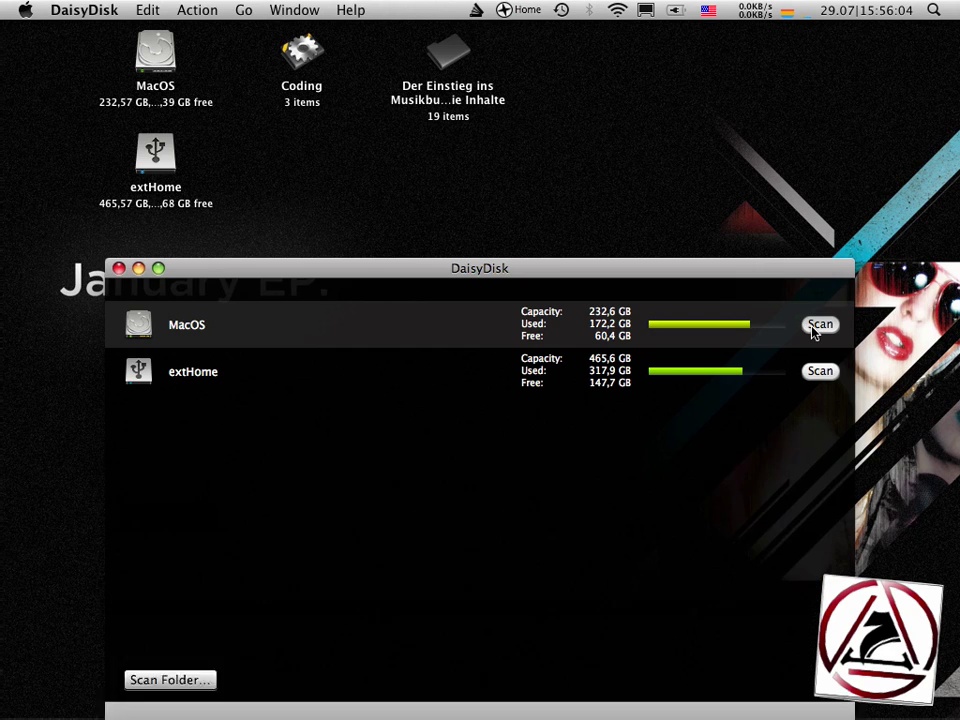
drag(502, 281, 499, 88)
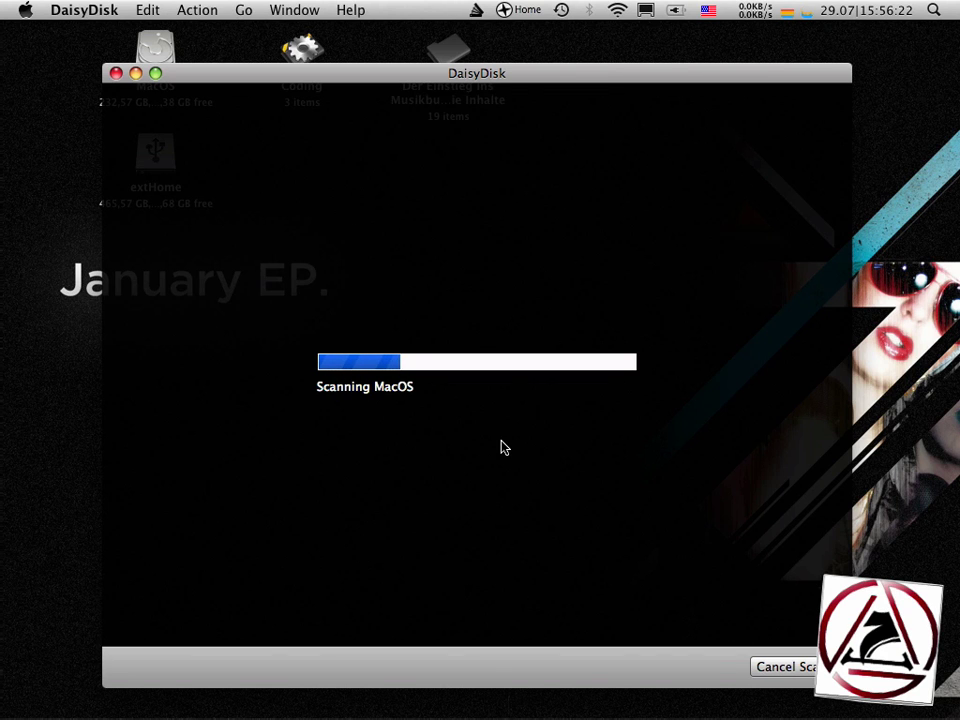
click(776, 668)
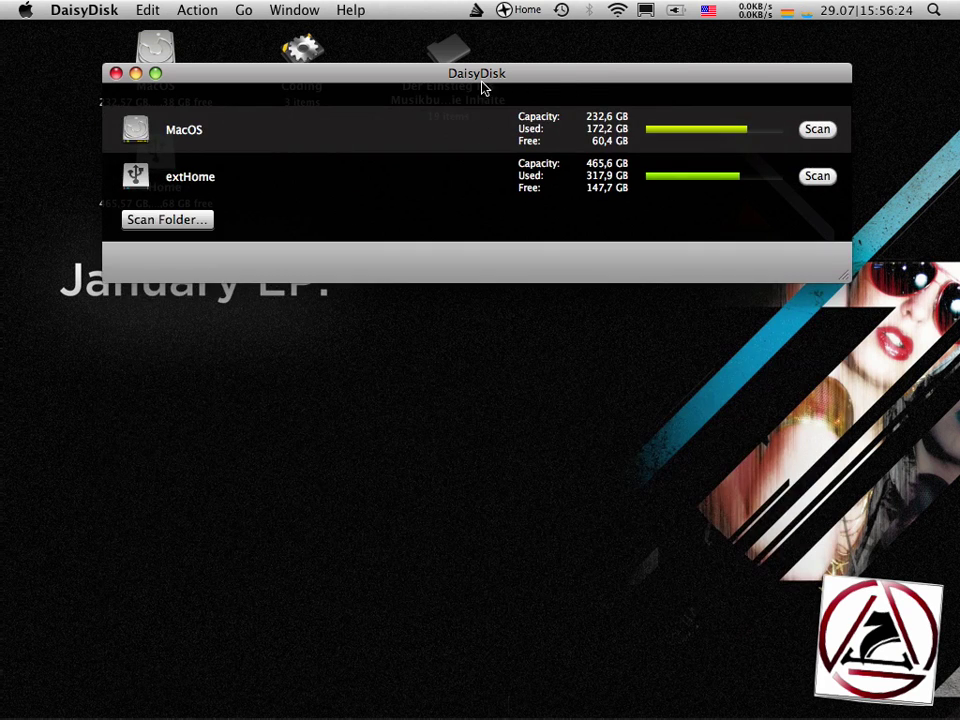
drag(477, 78, 484, 297)
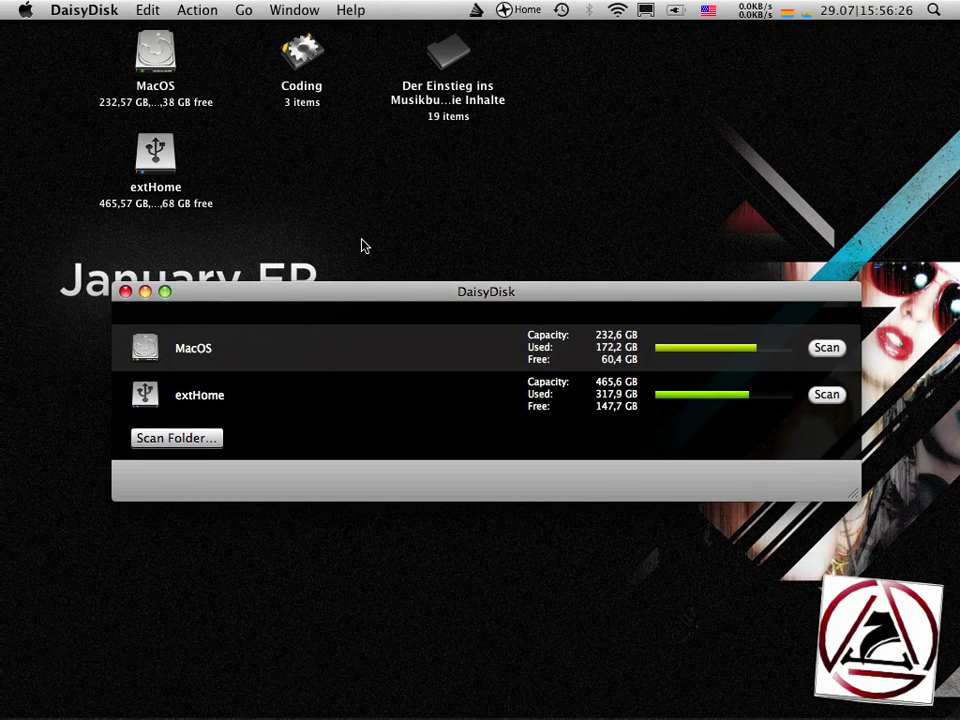
- Eject the external drive extHome from the desktop
drag(258, 142, 133, 213)
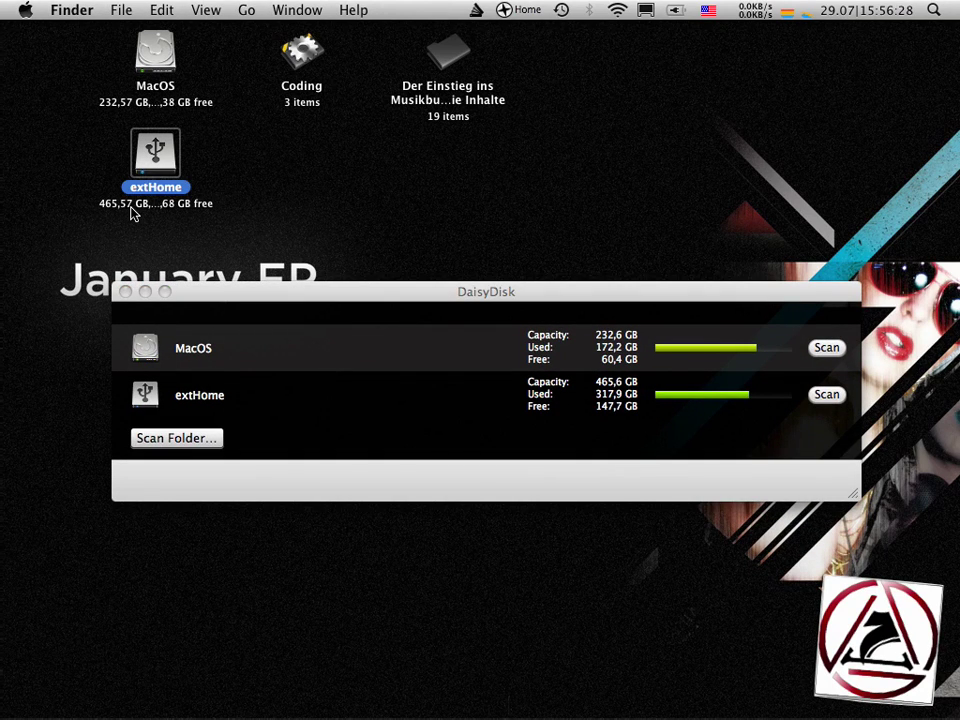
key(super+e)
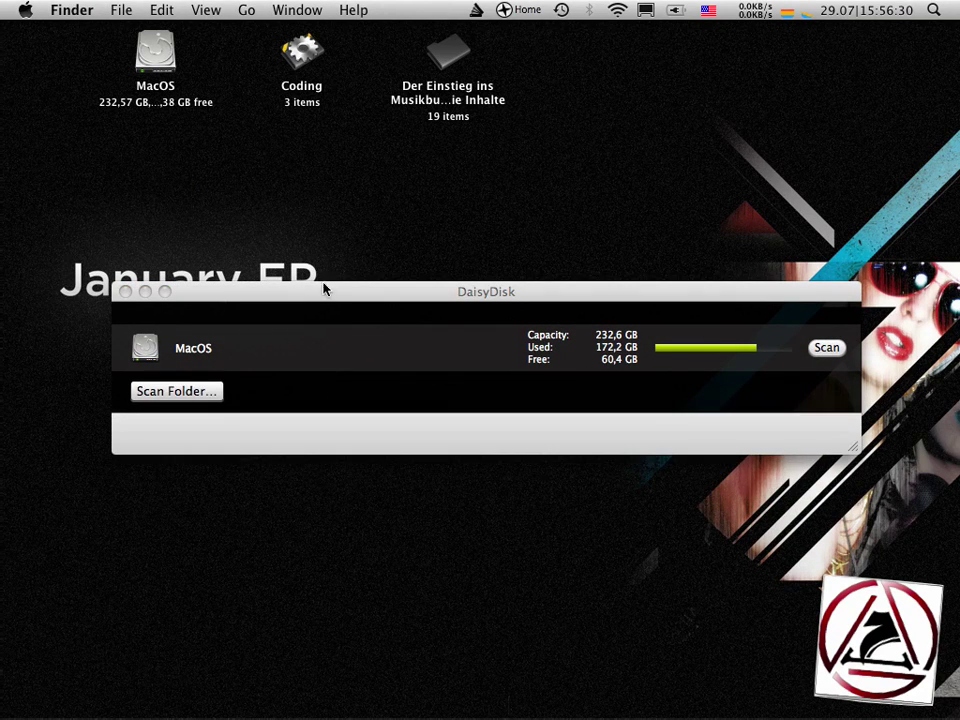
- Scan the desktop folder "Der Einstieg ins Musikbusiness durch freie Inhalte" in DaisyDisk and reposition the window to fit the whole map
drag(322, 285, 321, 250)
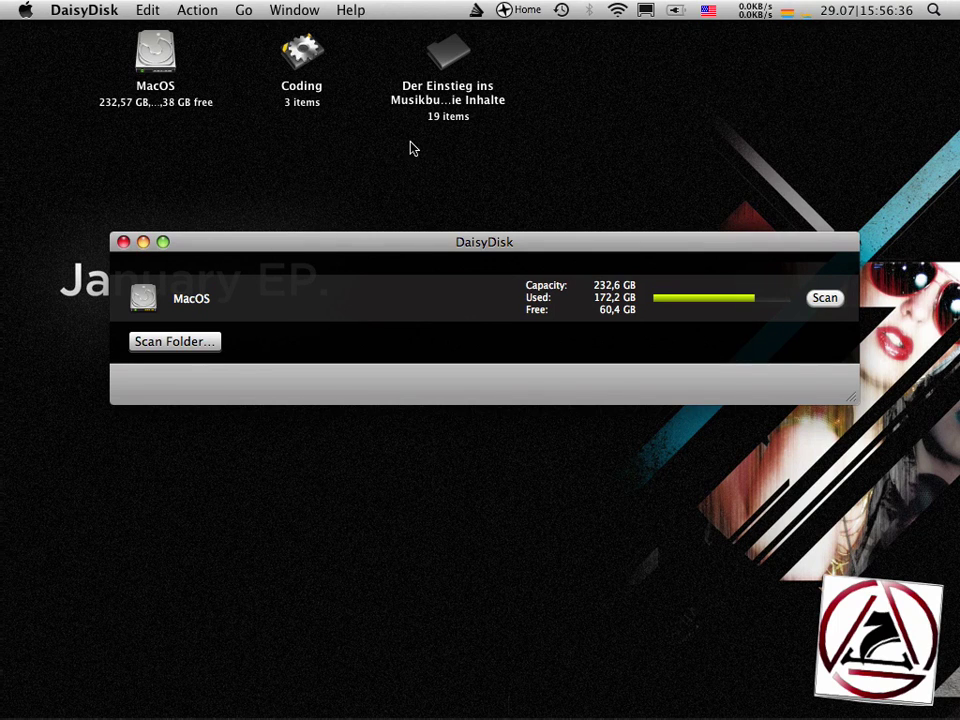
drag(452, 54, 456, 313)
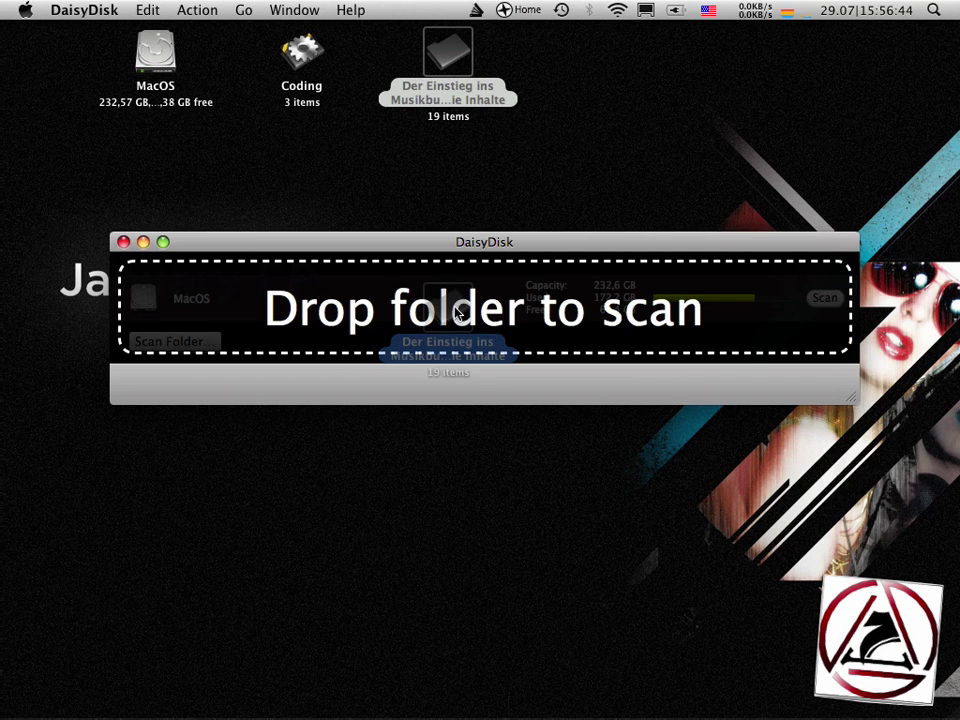
drag(456, 313, 455, 313)
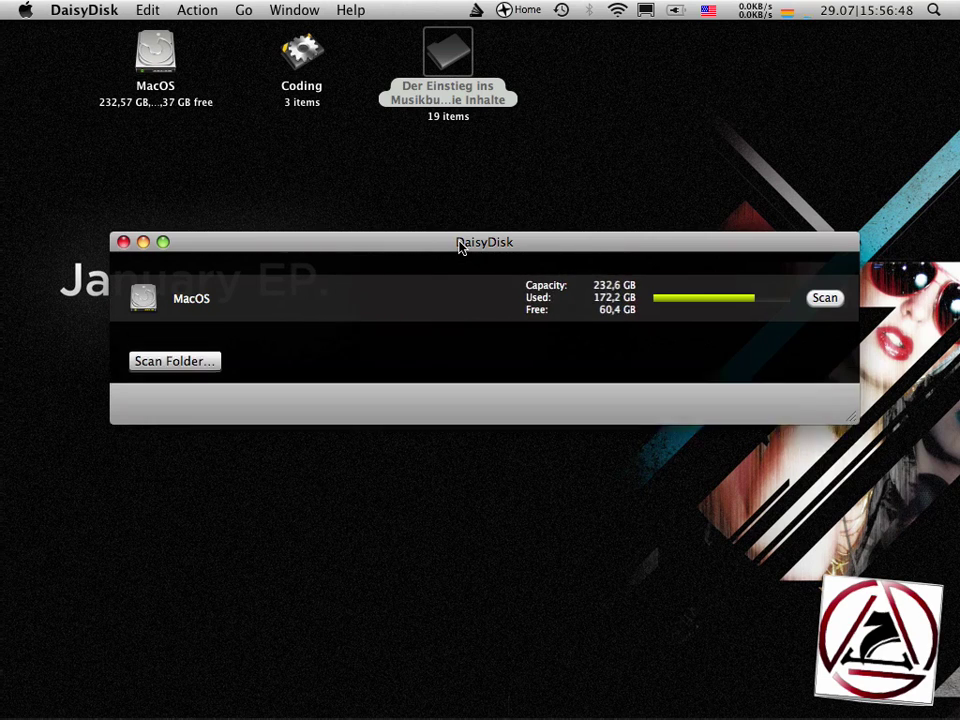
drag(459, 246, 461, 72)
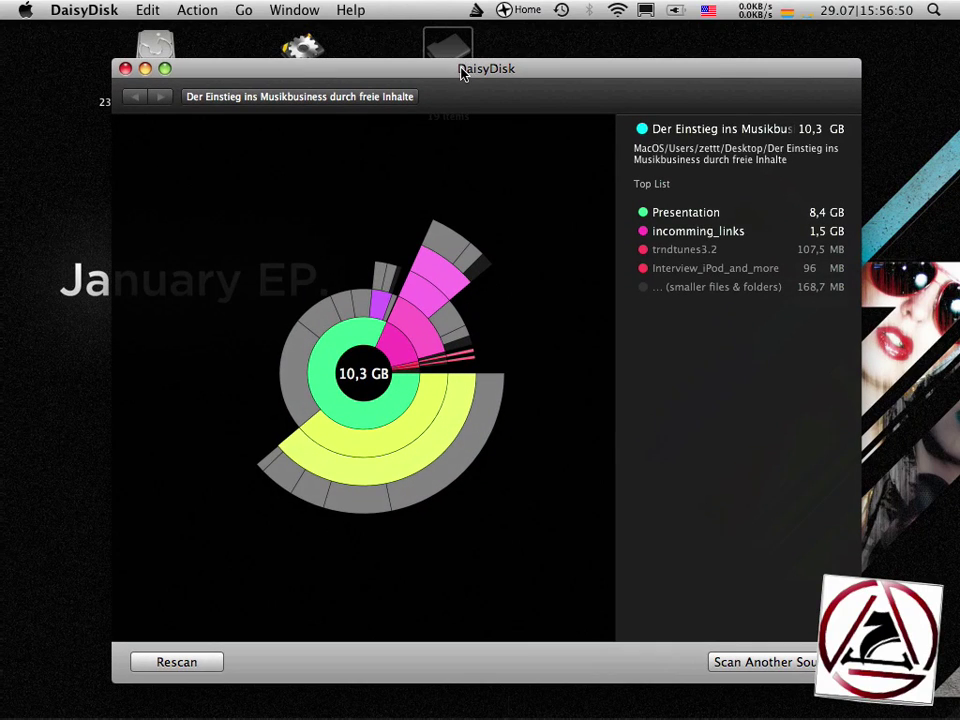
- Explore the incomming_links and Presentation folders in the sunburst map, returning to the scanned top folder after each
click(400, 355)
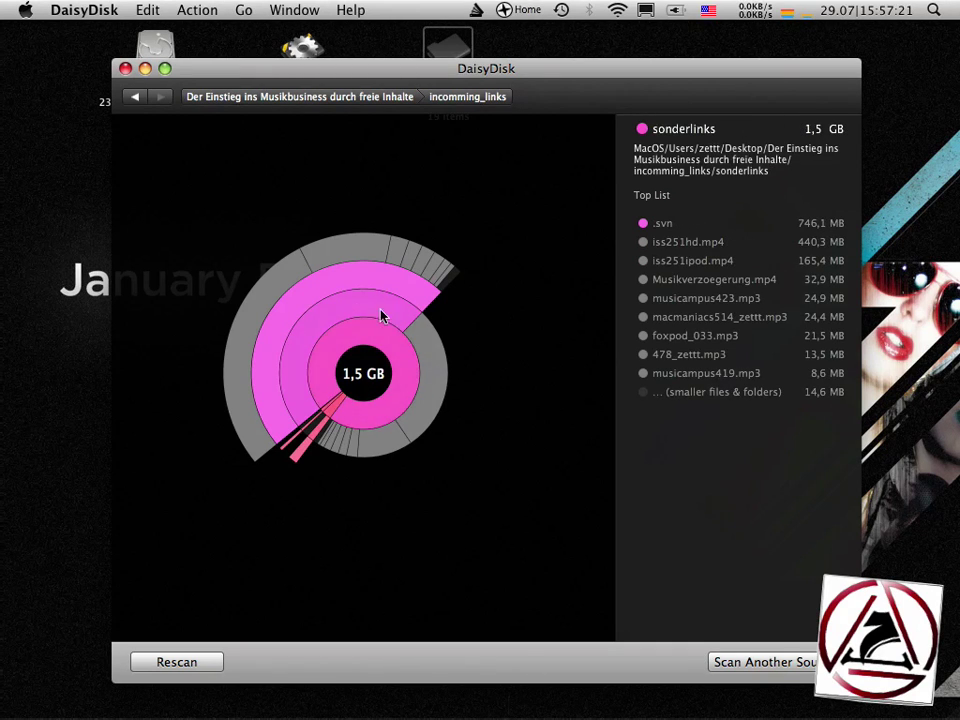
click(366, 377)
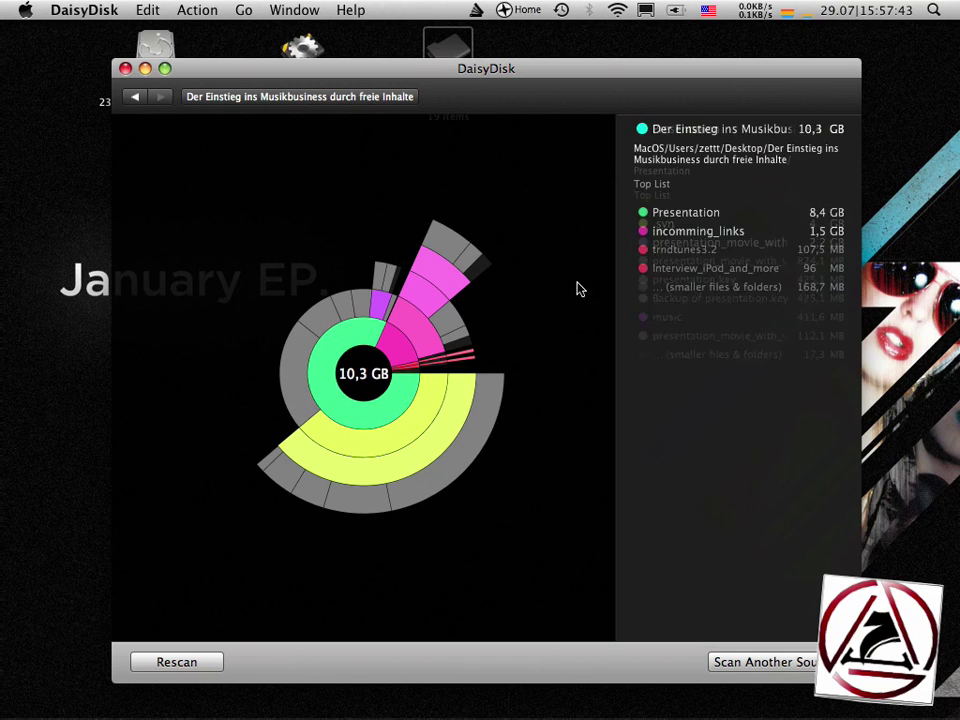
click(675, 217)
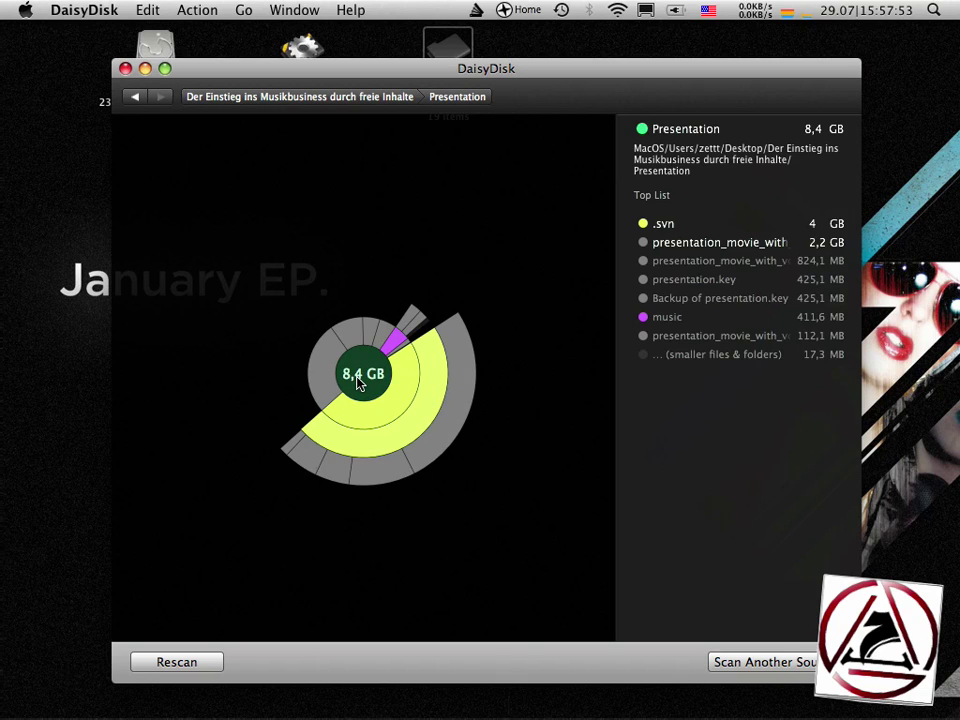
click(260, 101)
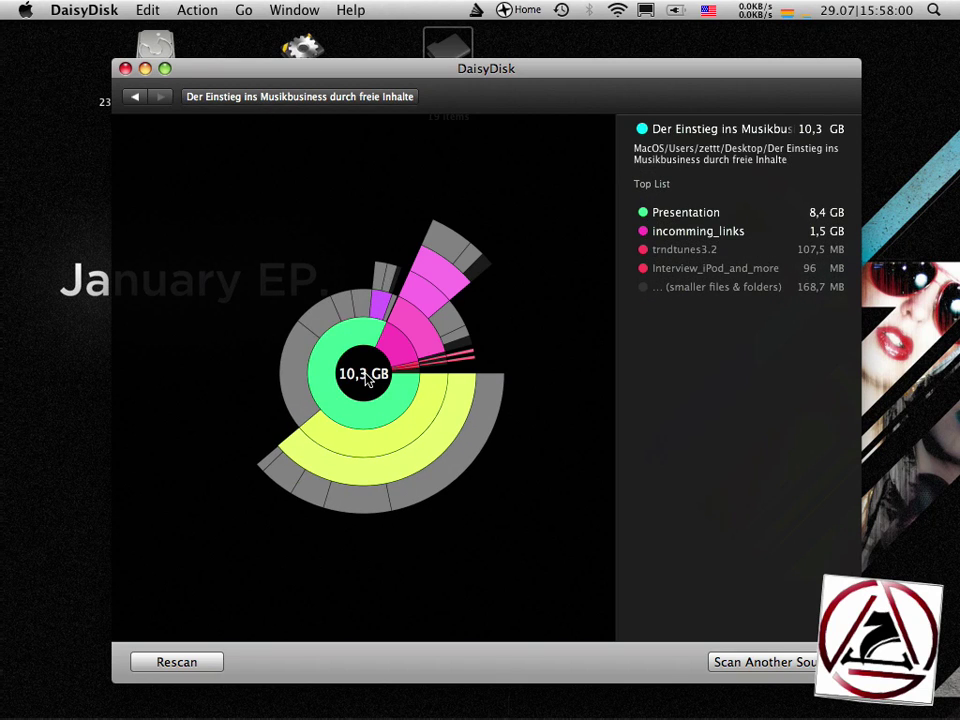
- Drill down to the text-base folder inside sonderlinks/.svn and go back up level by level to incomming_links
click(434, 287)
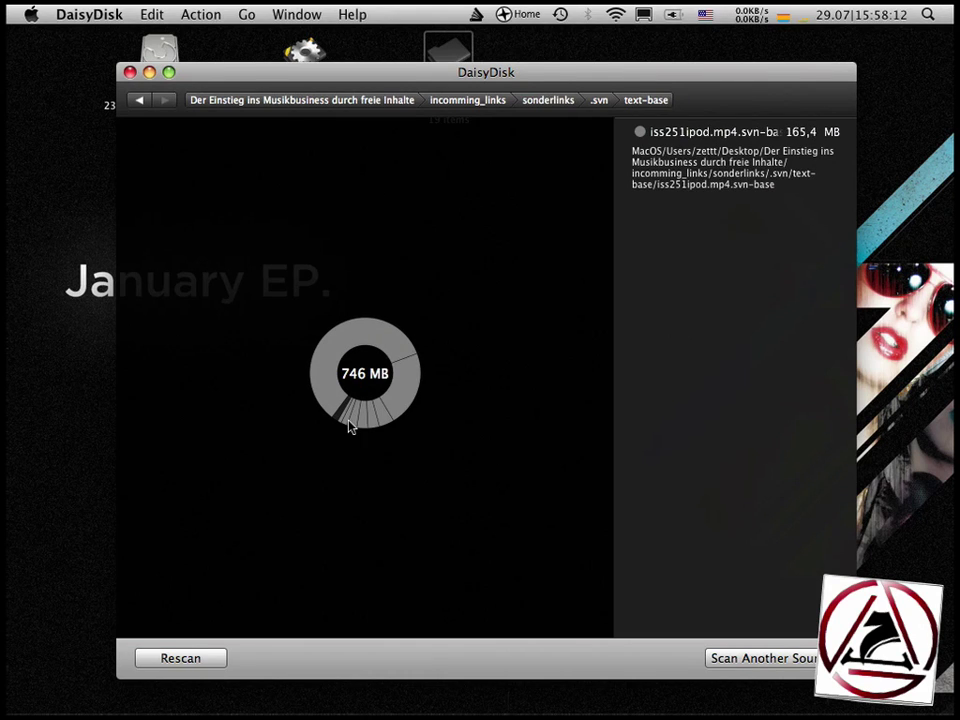
click(365, 378)
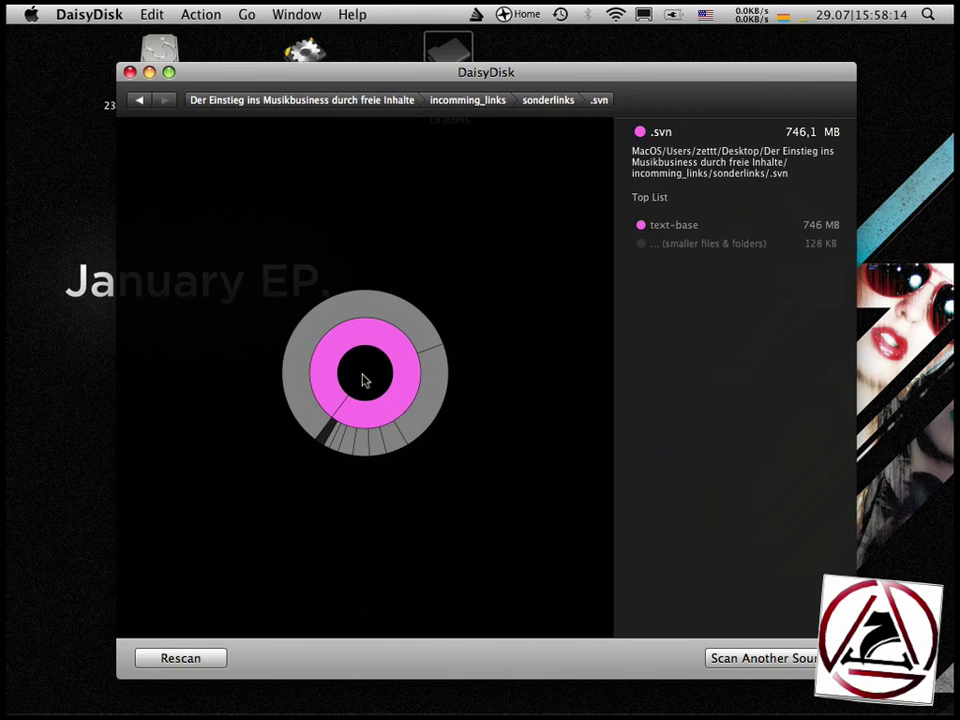
click(365, 378)
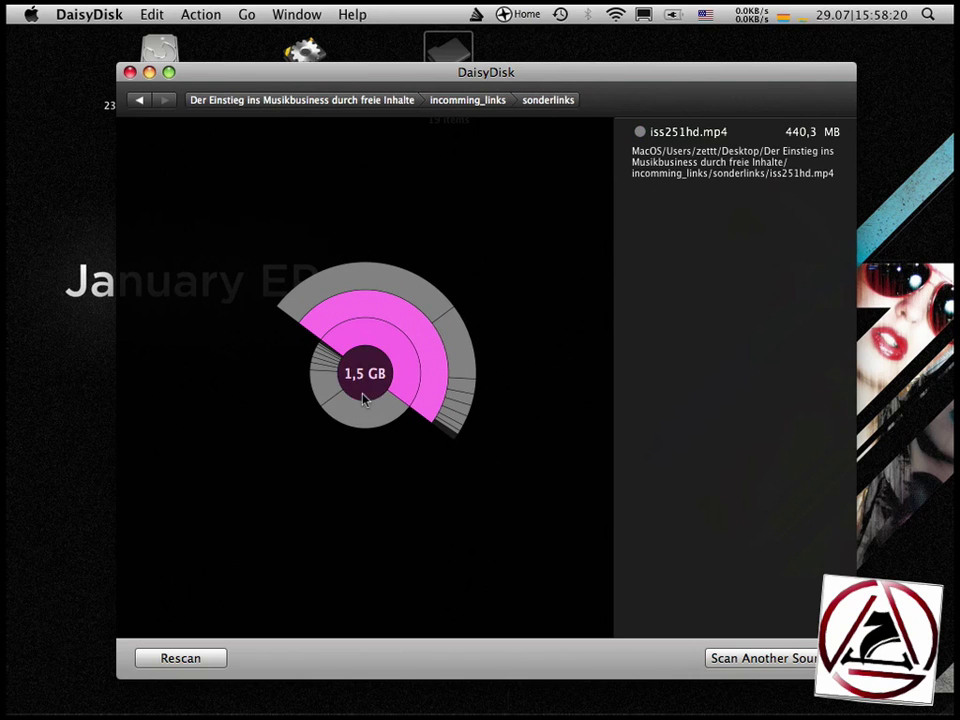
click(365, 392)
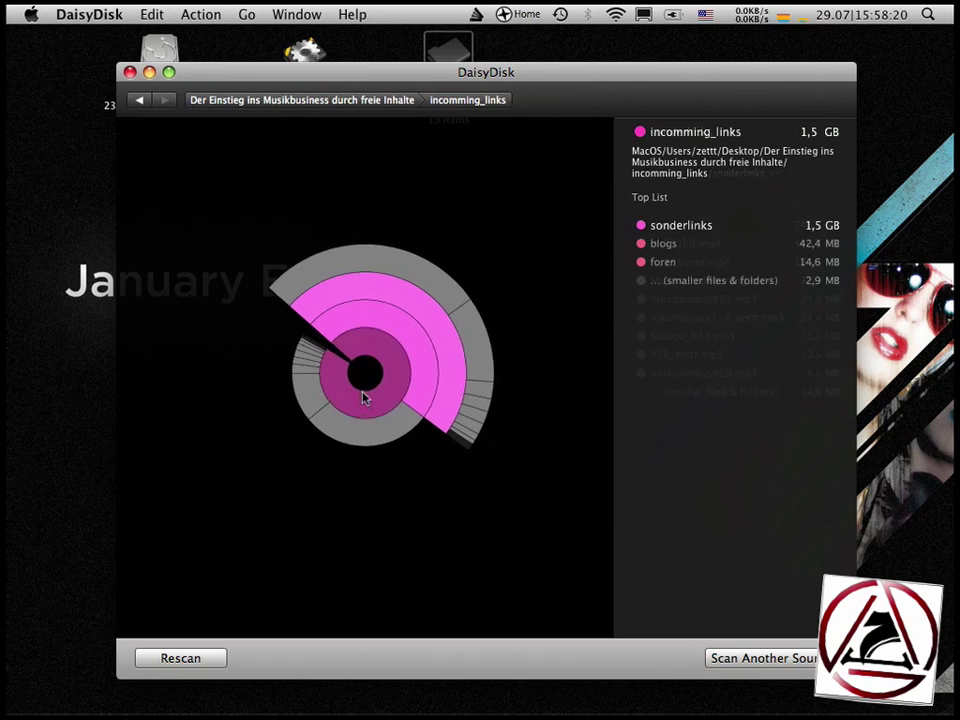
- Open the blogs folder and quick-preview three of its PNG files, ending with the guennersen.de screenshot
click(330, 352)
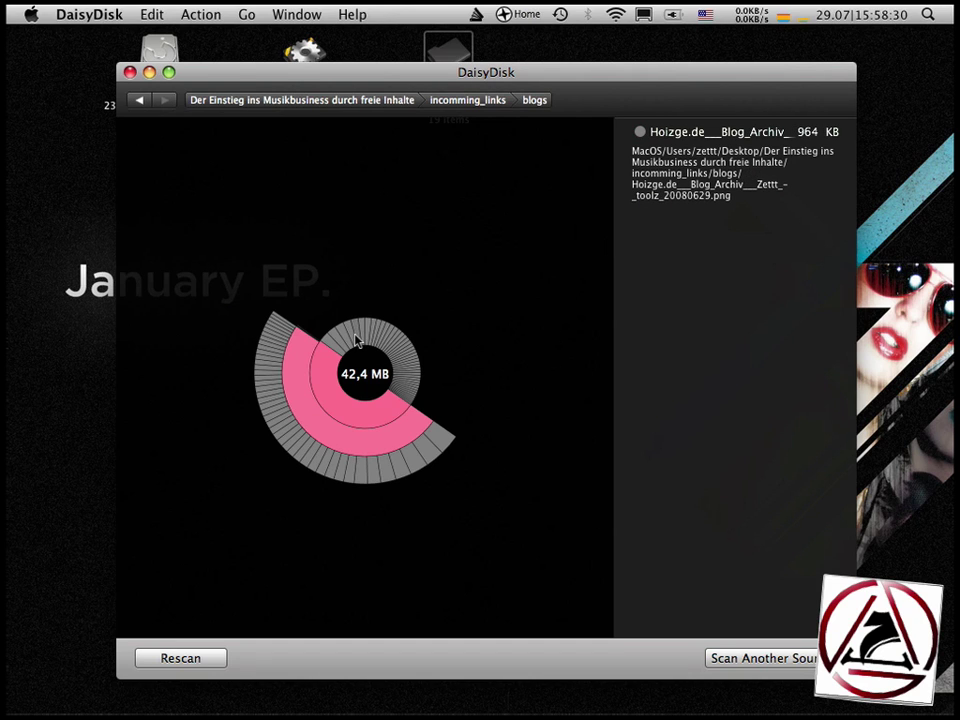
key(space)
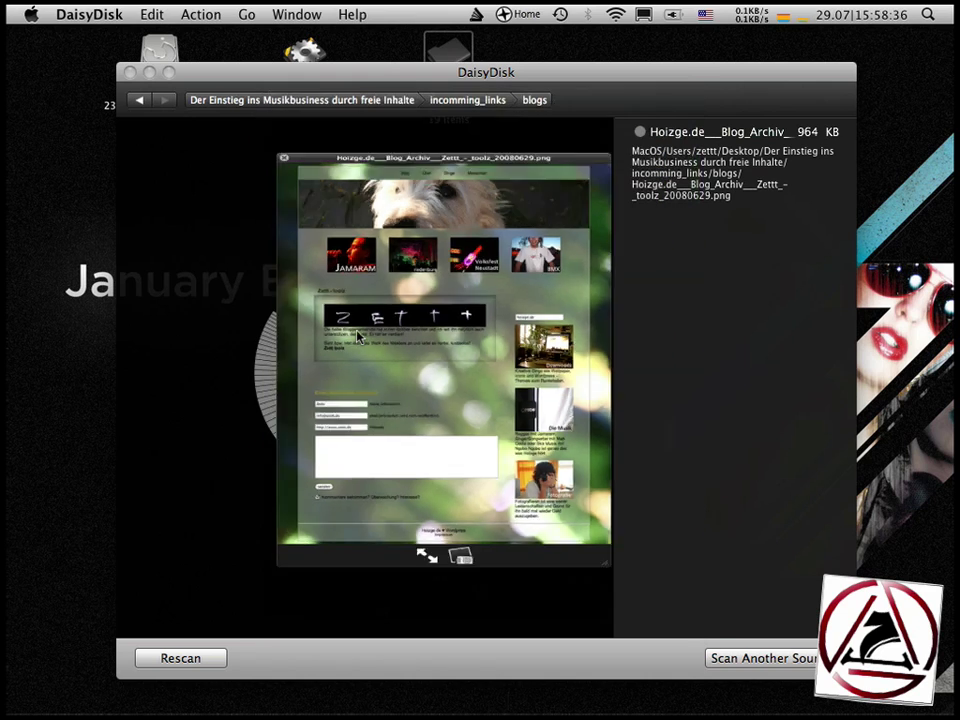
key(space)
key(space)
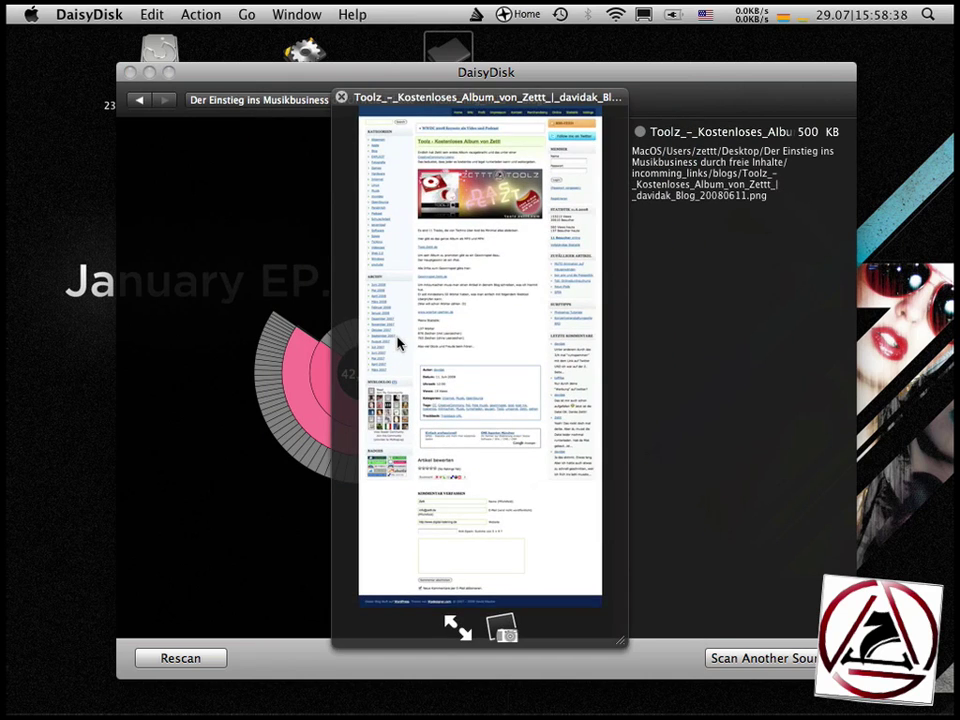
key(space)
key(space)
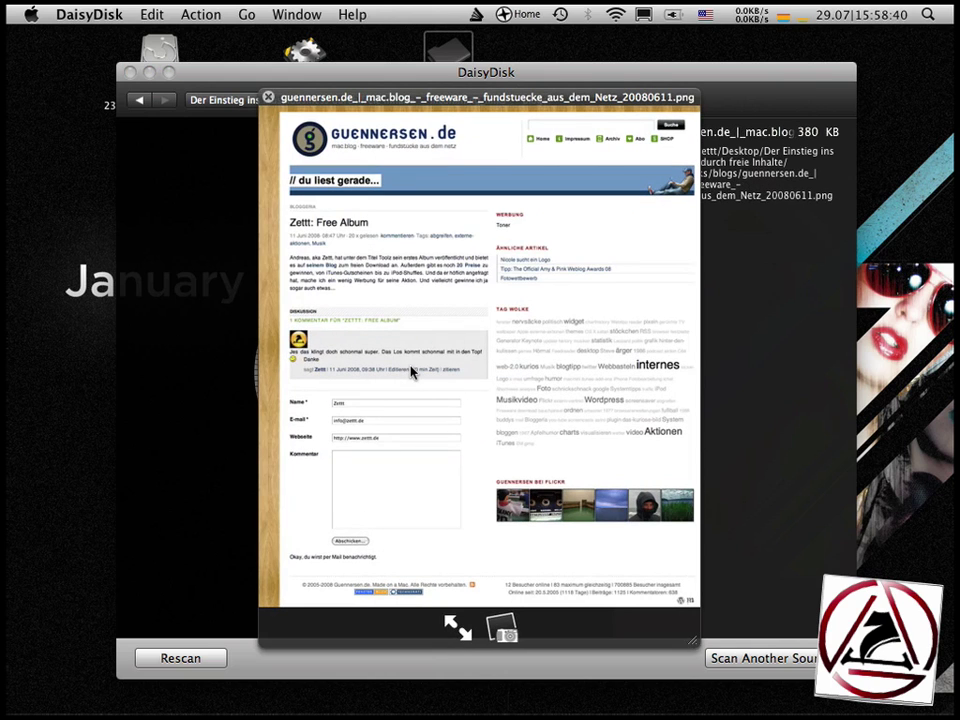
key(space)
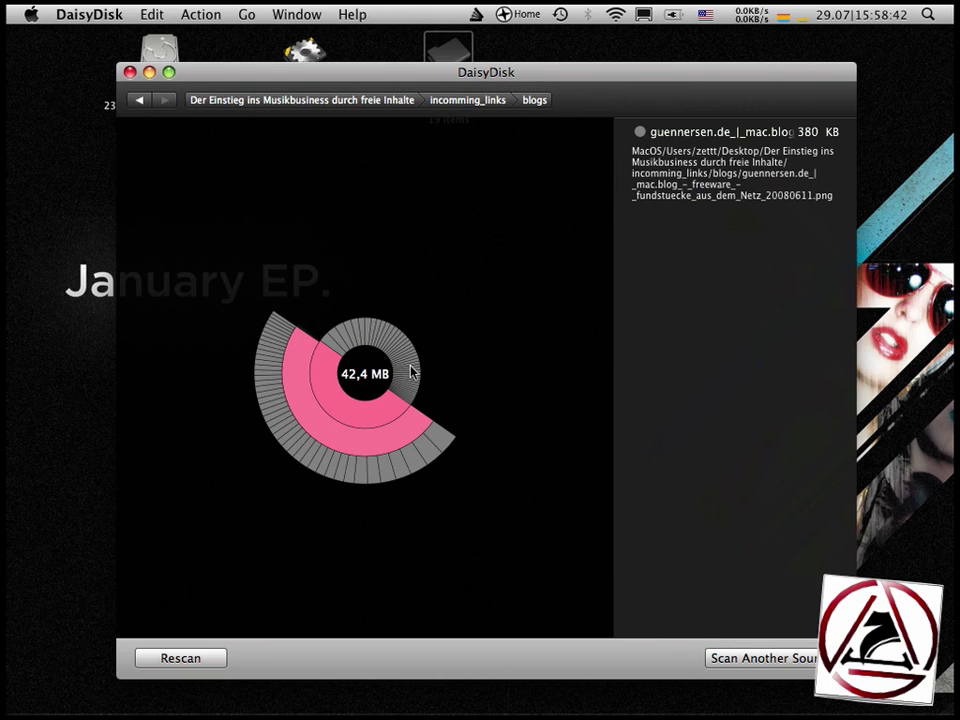
- Preview the Digital_Listening PNG in the blogs folder, close the preview and return to the incomming_links folder
right_click(410, 372)
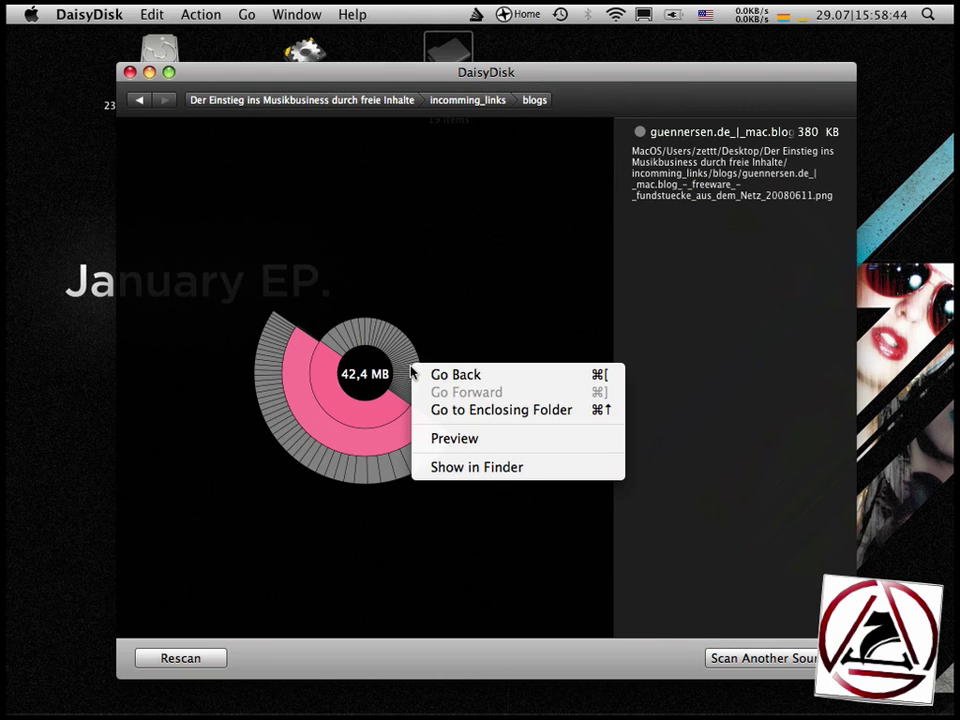
click(392, 350)
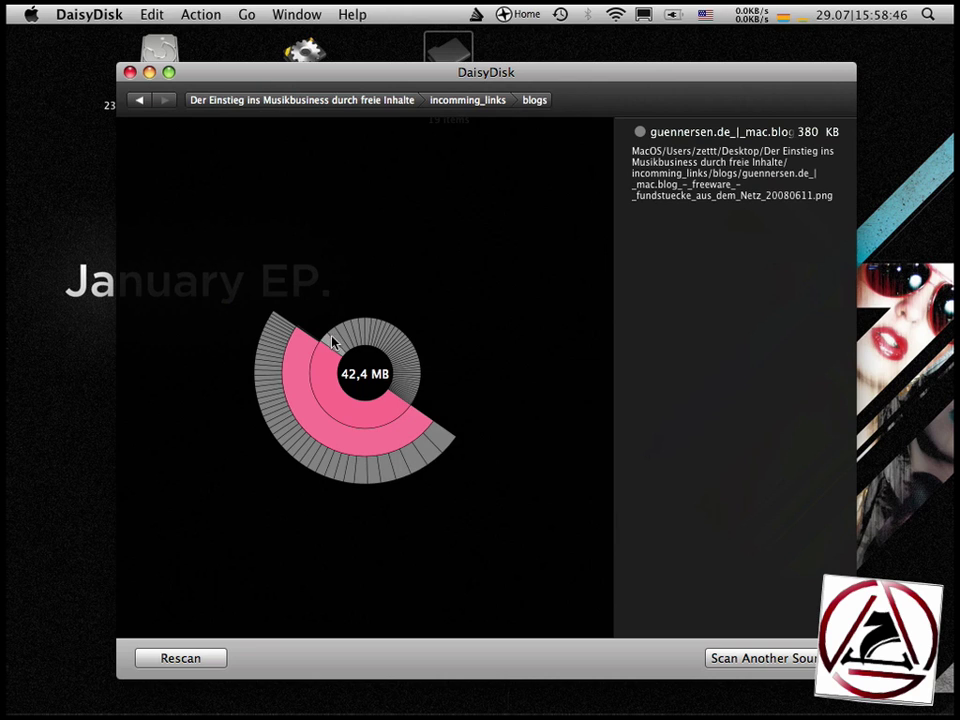
right_click(336, 343)
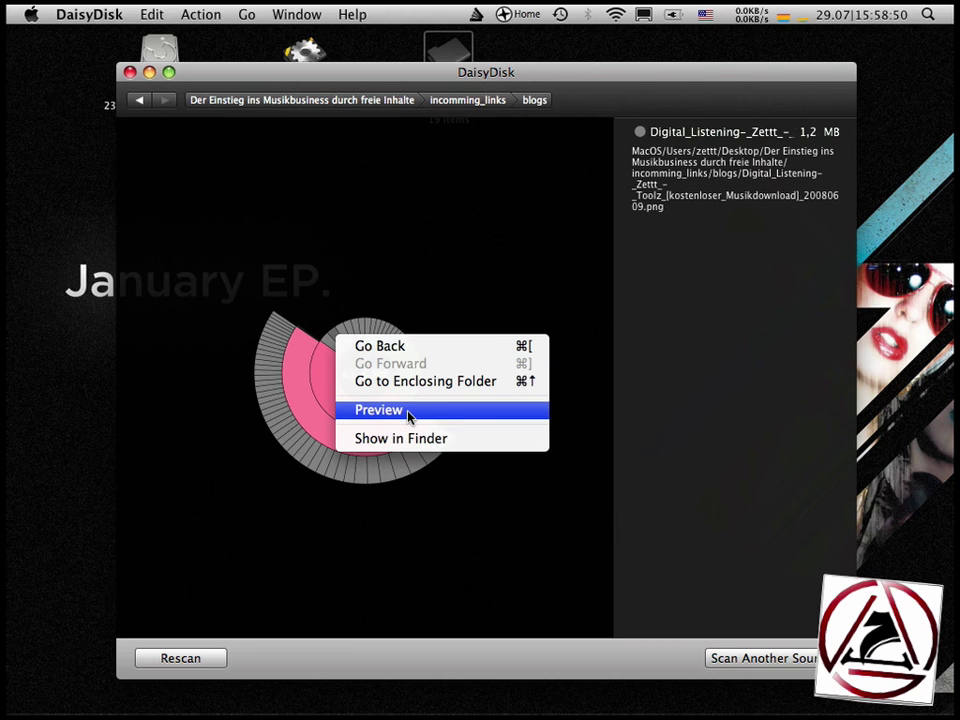
click(380, 410)
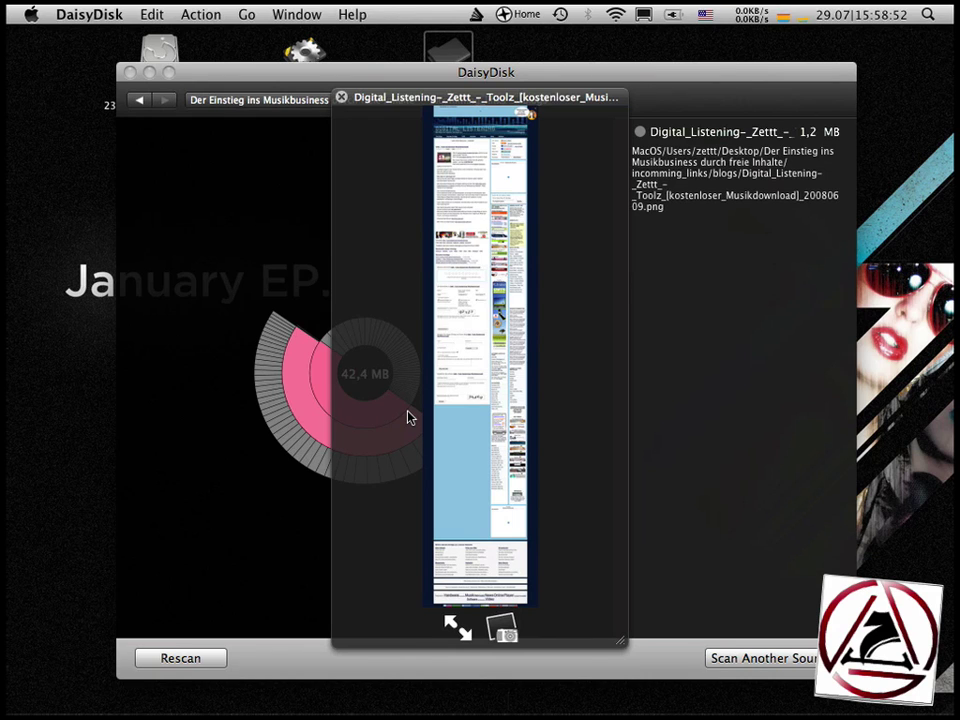
key(space)
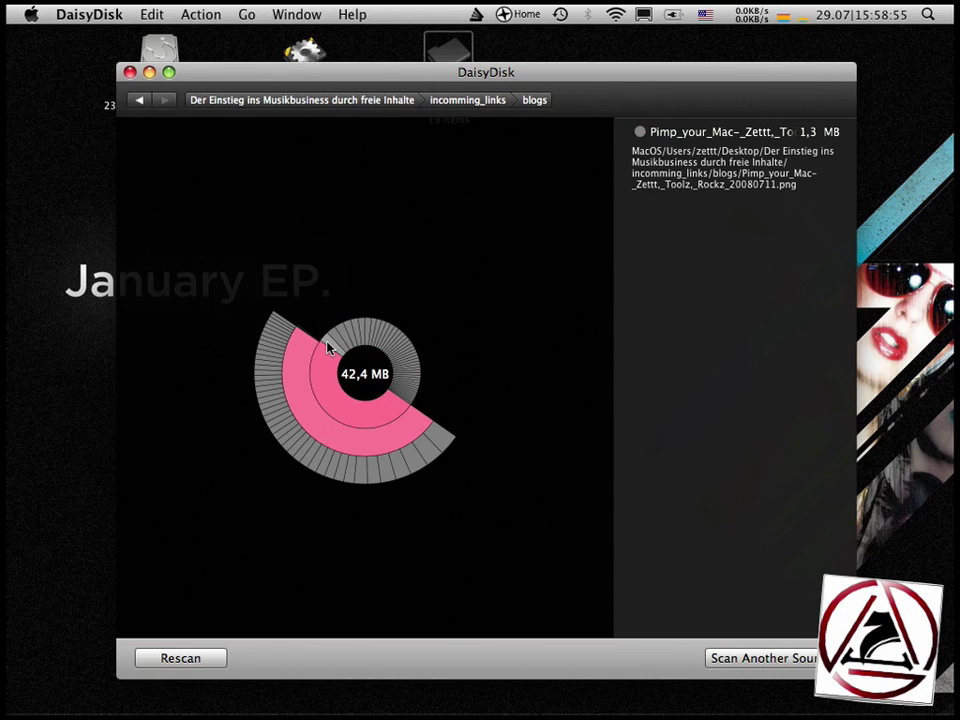
click(366, 385)
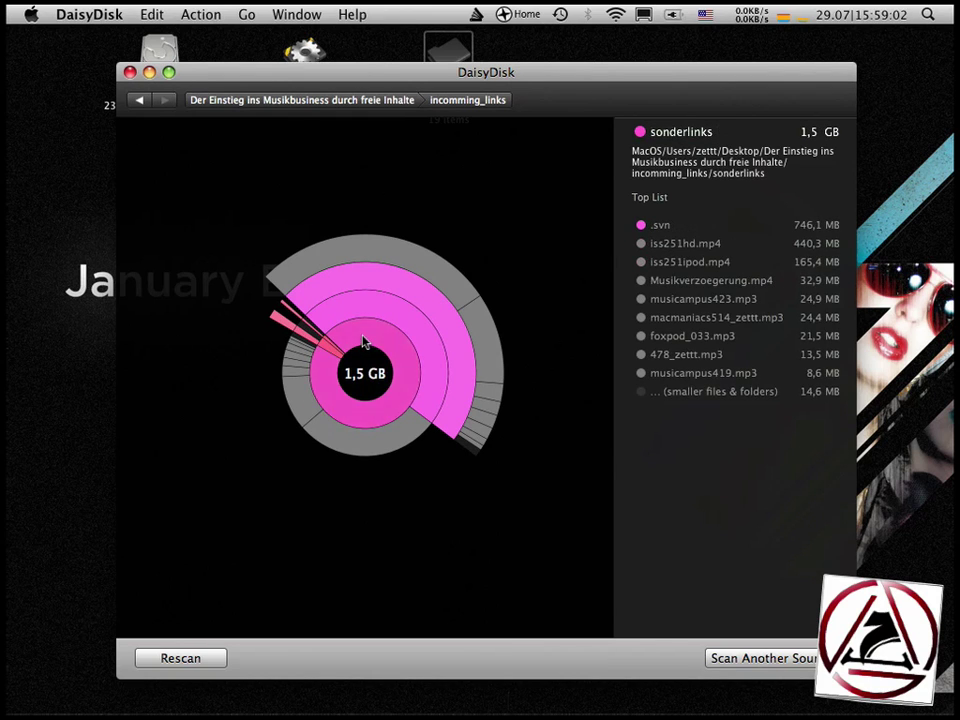
- Reveal the sonderlinks folder in Finder, move it to the Trash and close the Finder window to return to DaisyDisk
right_click(364, 340)
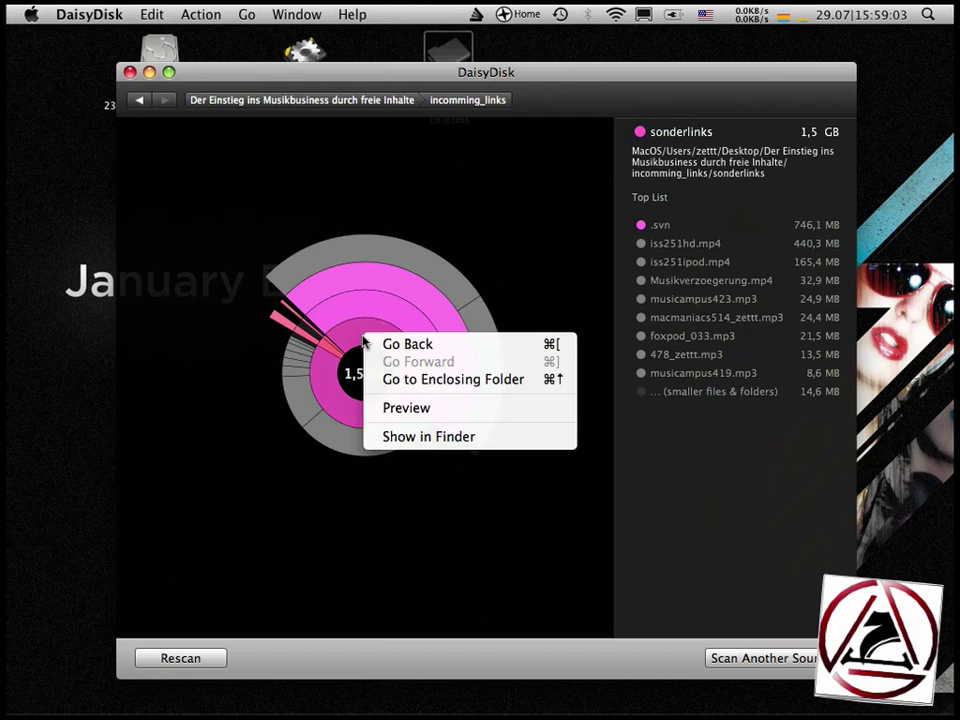
click(392, 437)
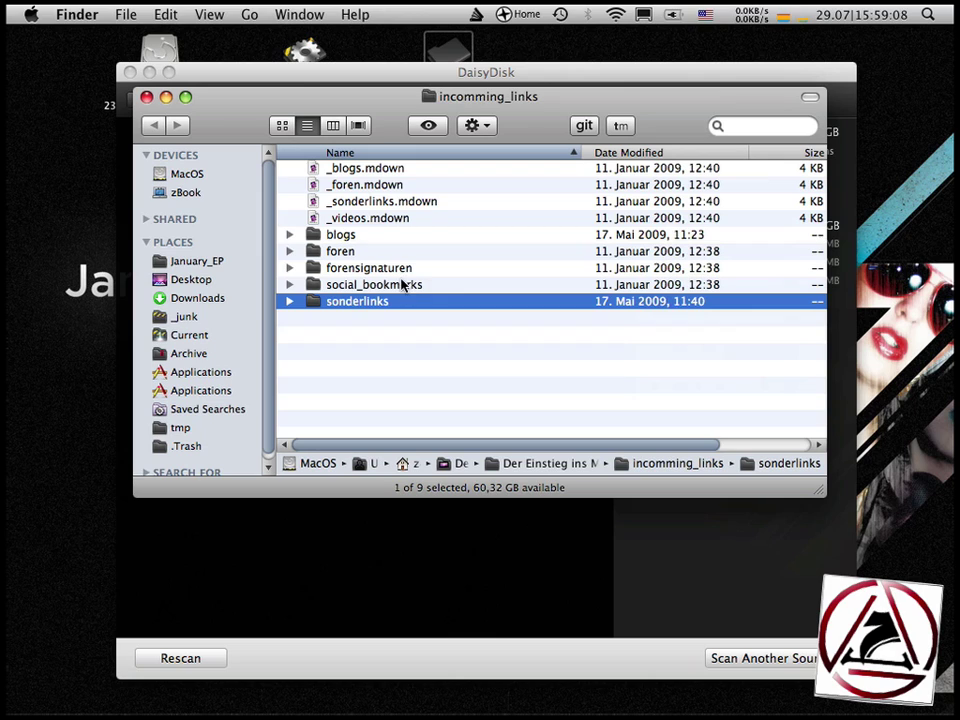
click(386, 337)
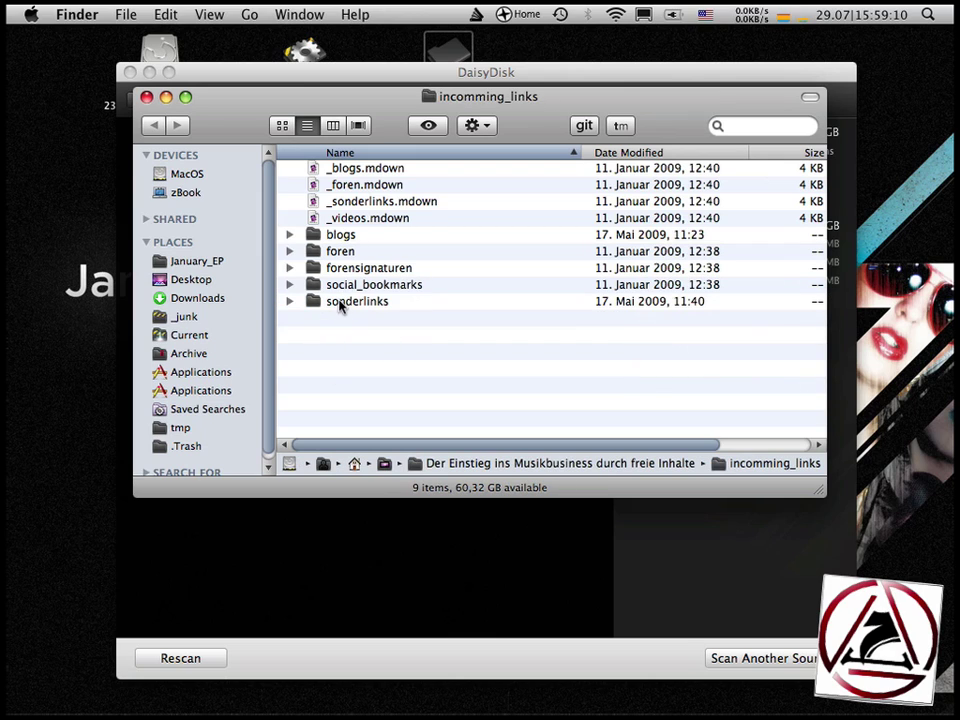
click(340, 303)
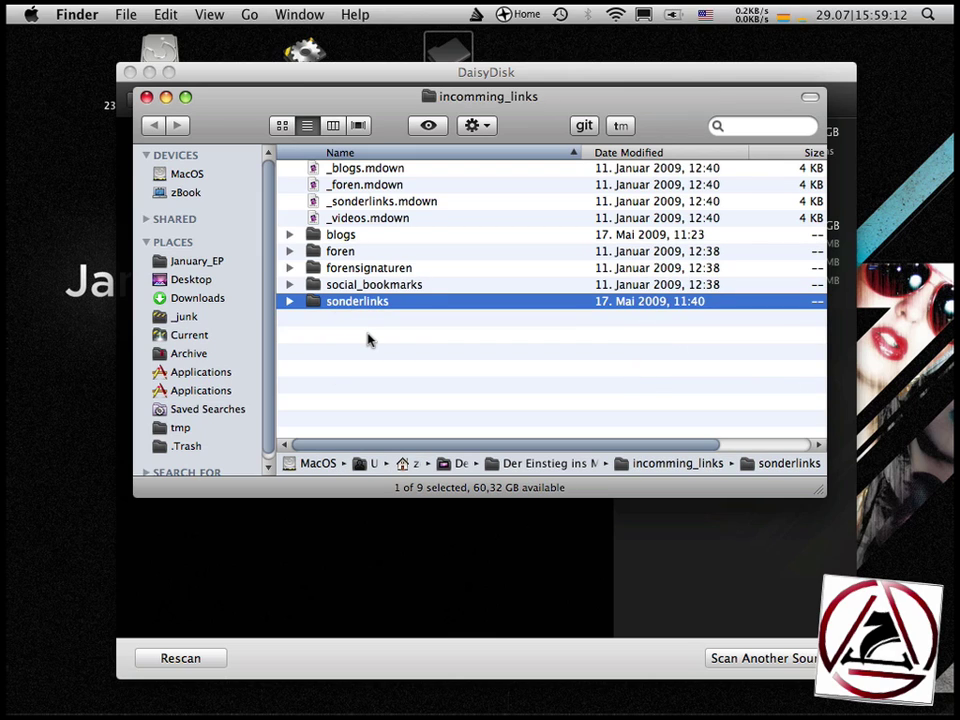
key(super+BackSpace)
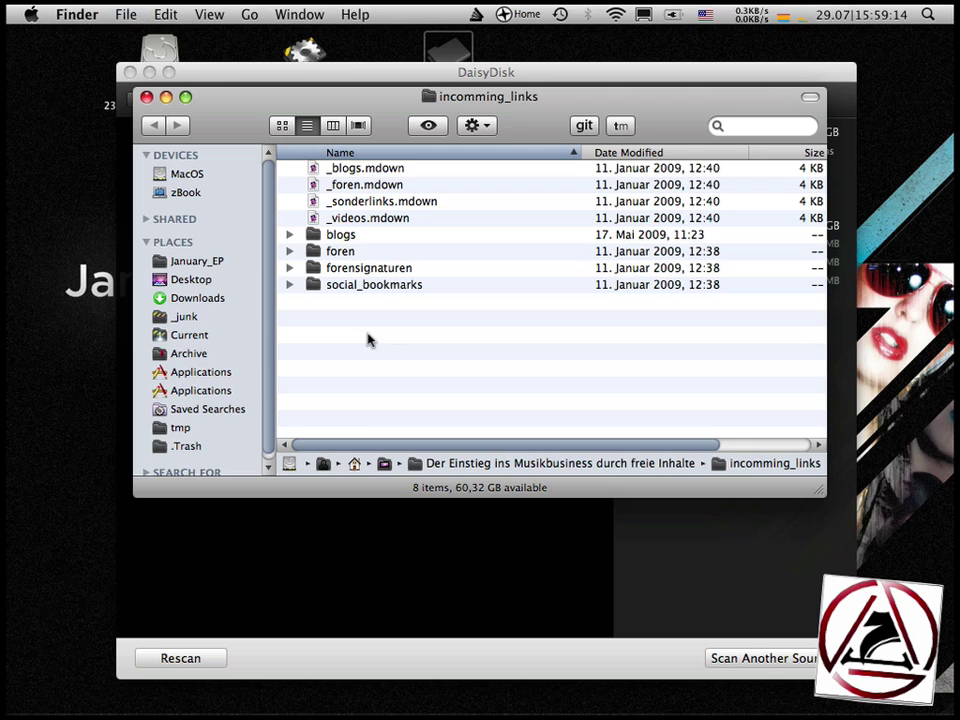
click(146, 97)
click(463, 160)
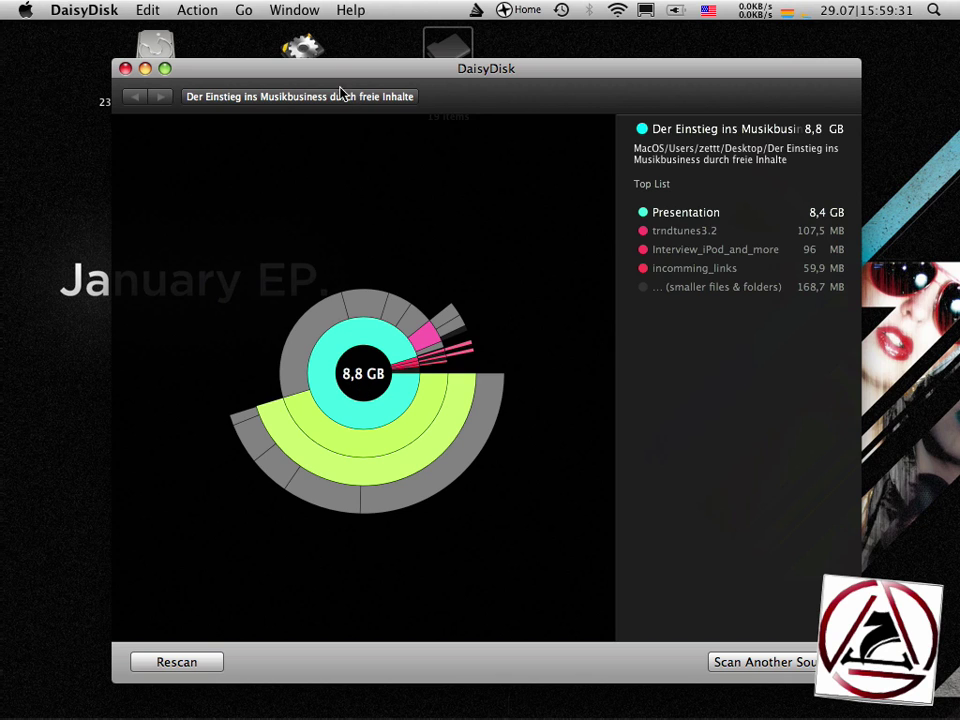
- Scan the Coding folder from the desktop and explore its Objective-C und Cocoa subfolder, returning to the top level of the map
drag(302, 45, 500, 346)
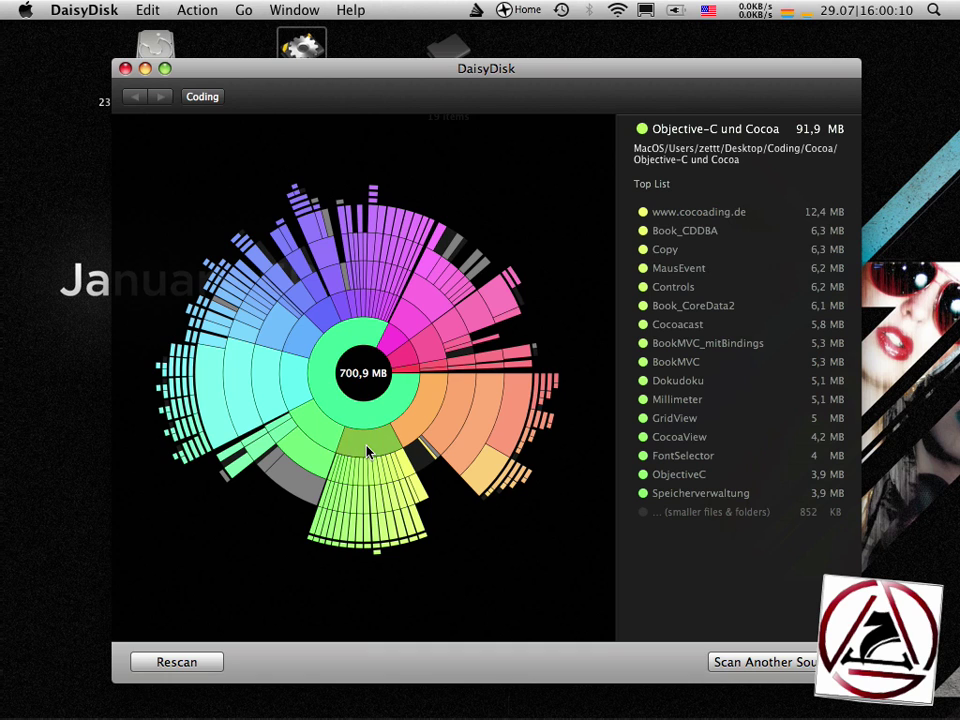
click(367, 451)
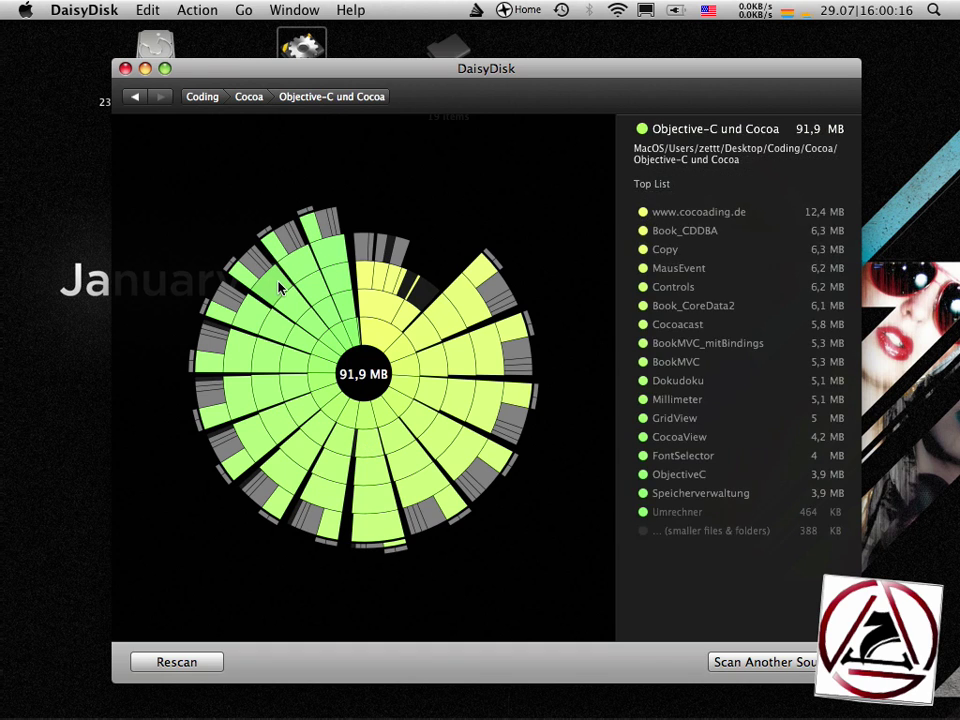
click(350, 372)
click(362, 385)
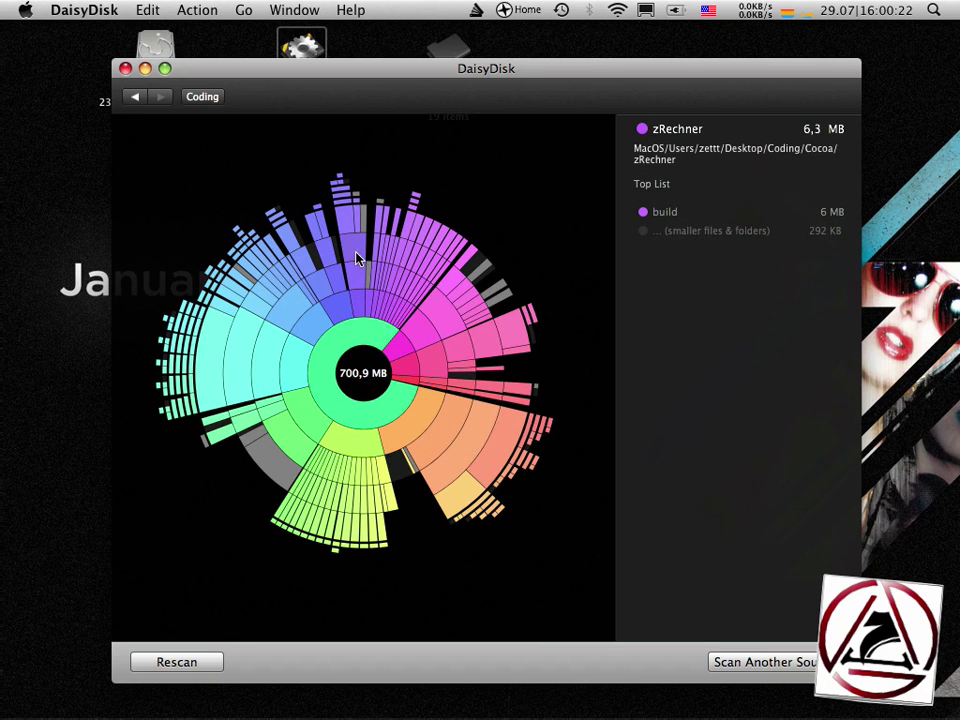
- Drill down to the Dragger folder inside Cocoa/Operator and go back up level by level to Coding
click(357, 258)
click(355, 371)
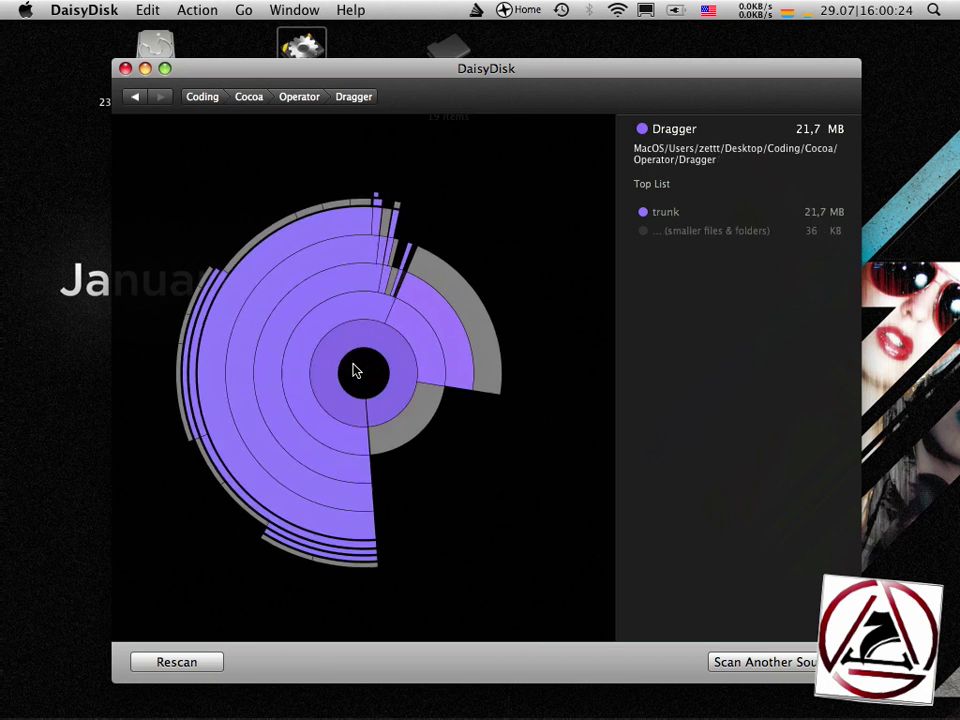
click(355, 371)
click(355, 371)
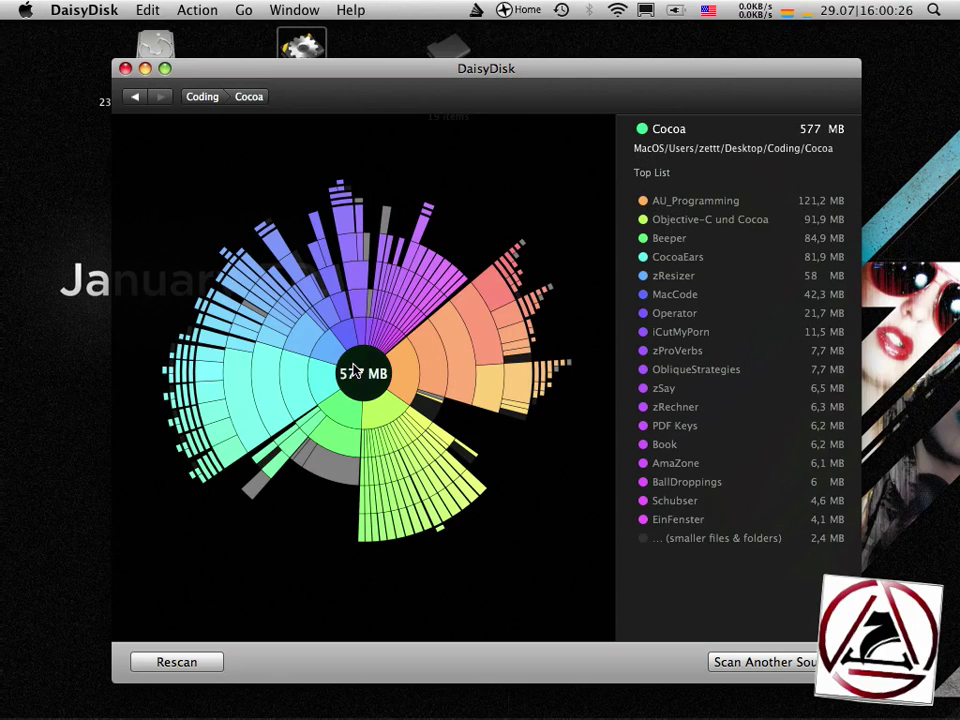
click(355, 371)
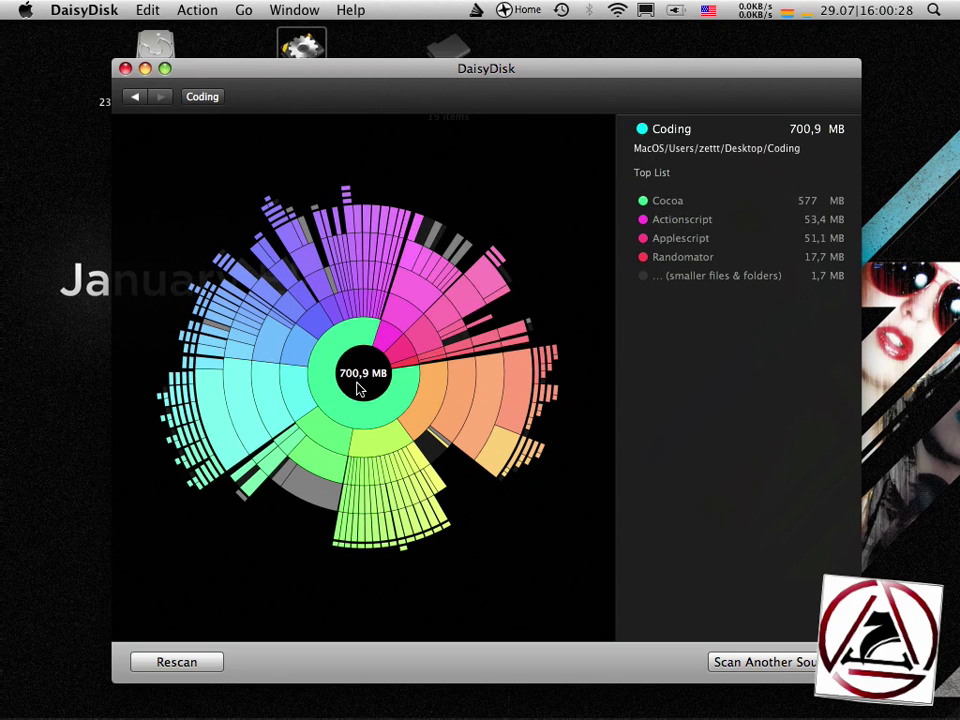